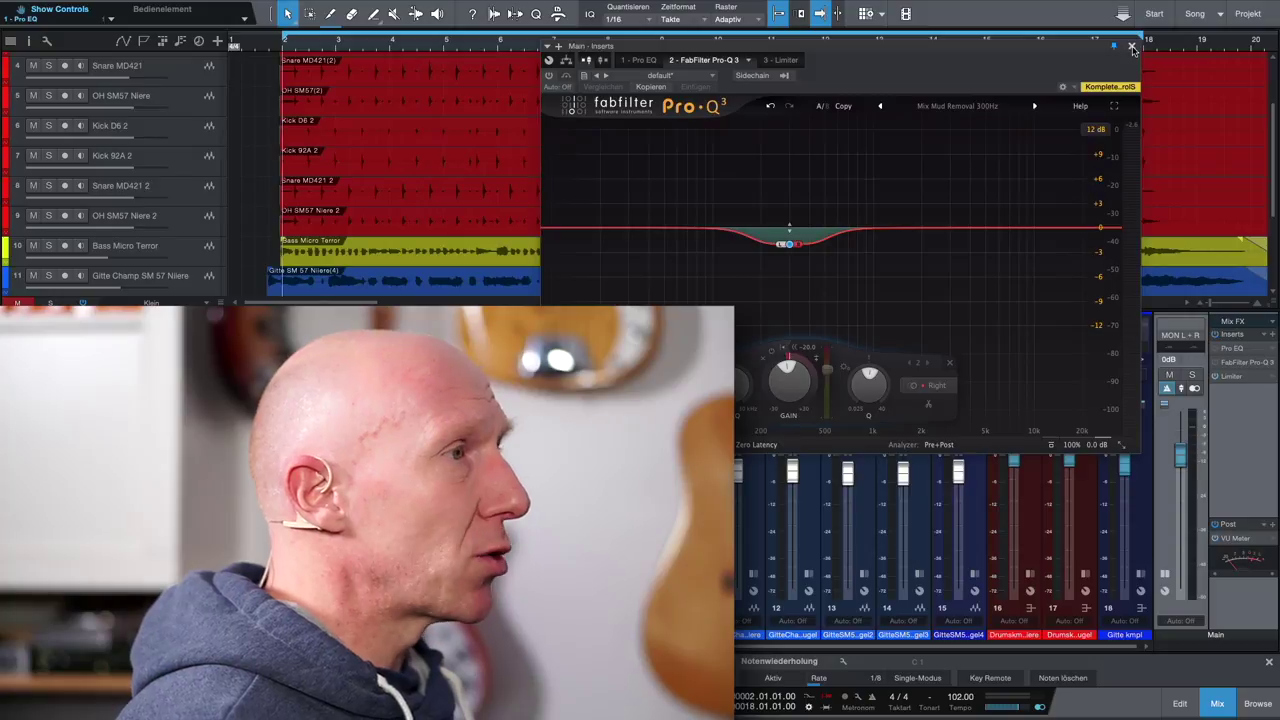
Step: Replace the open FabFilter Pro-Q 3 window with the main output's Pro EQ insert and activate the Pro EQ
click(1132, 47)
click(1236, 347)
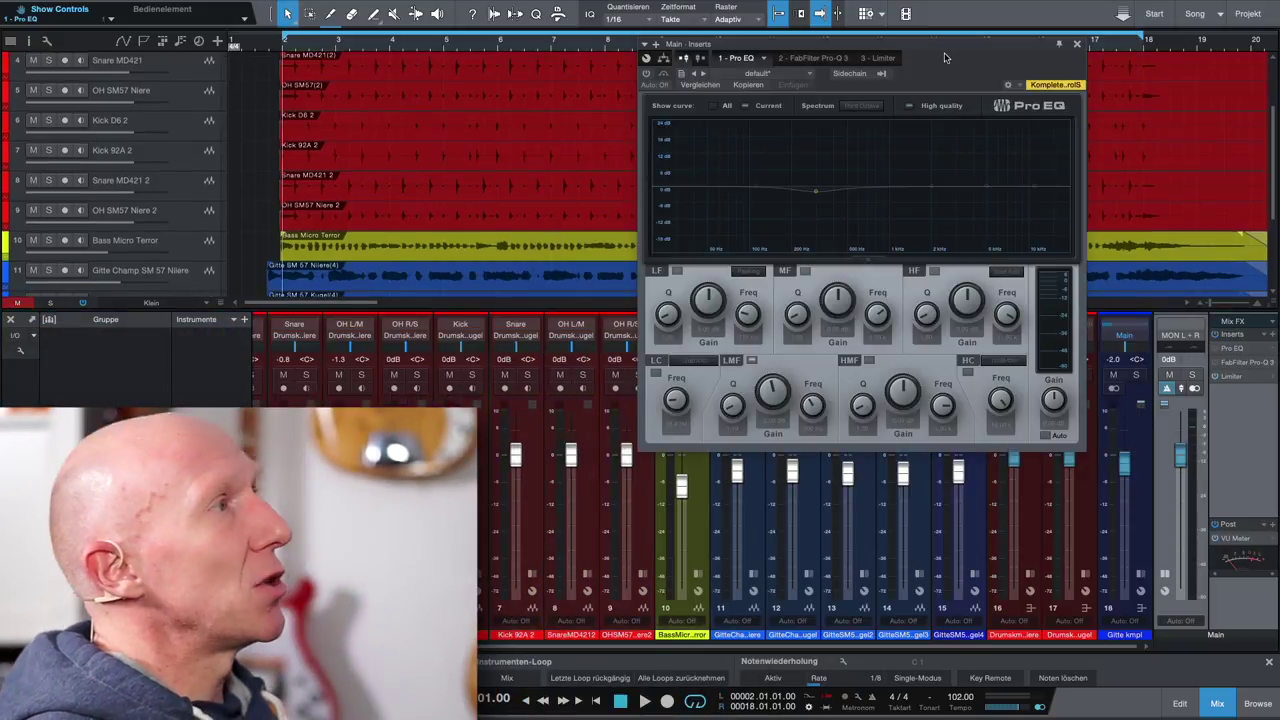
drag(946, 50, 936, 92)
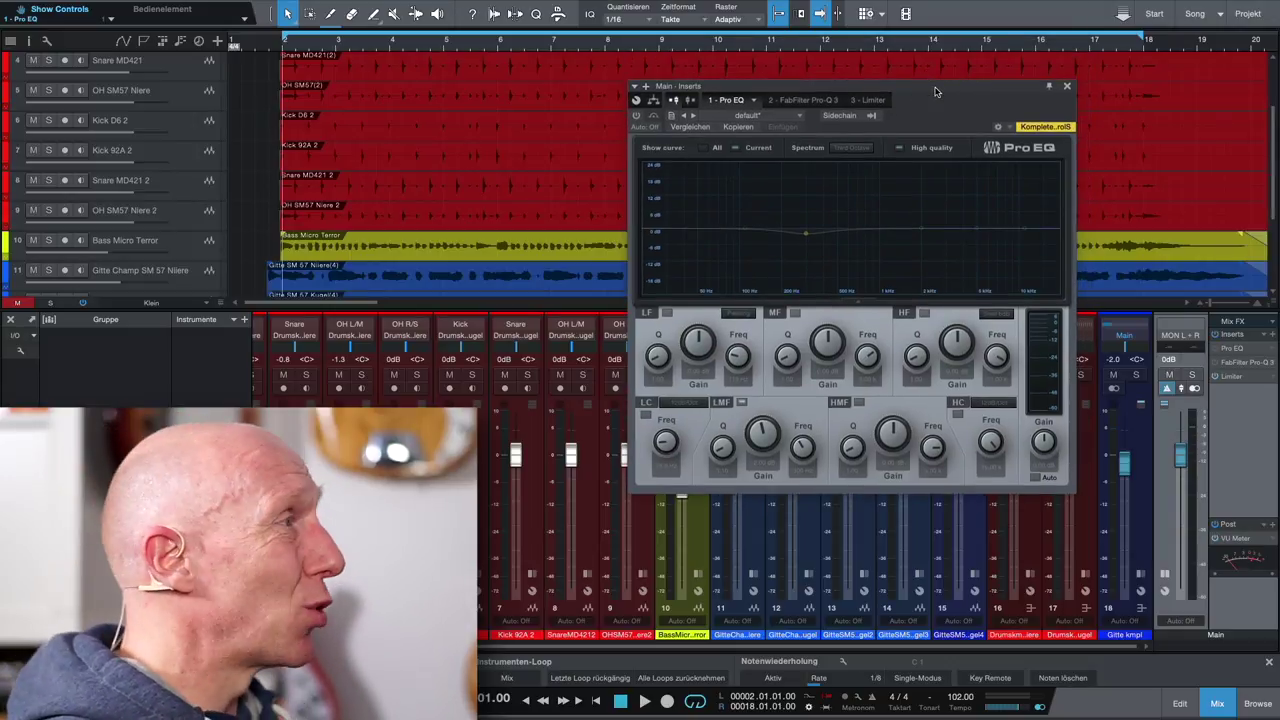
click(636, 115)
Step: Play the song while toggling the Pro EQ's LMF band to compare the mix without and with the 300 Hz cut
click(743, 404)
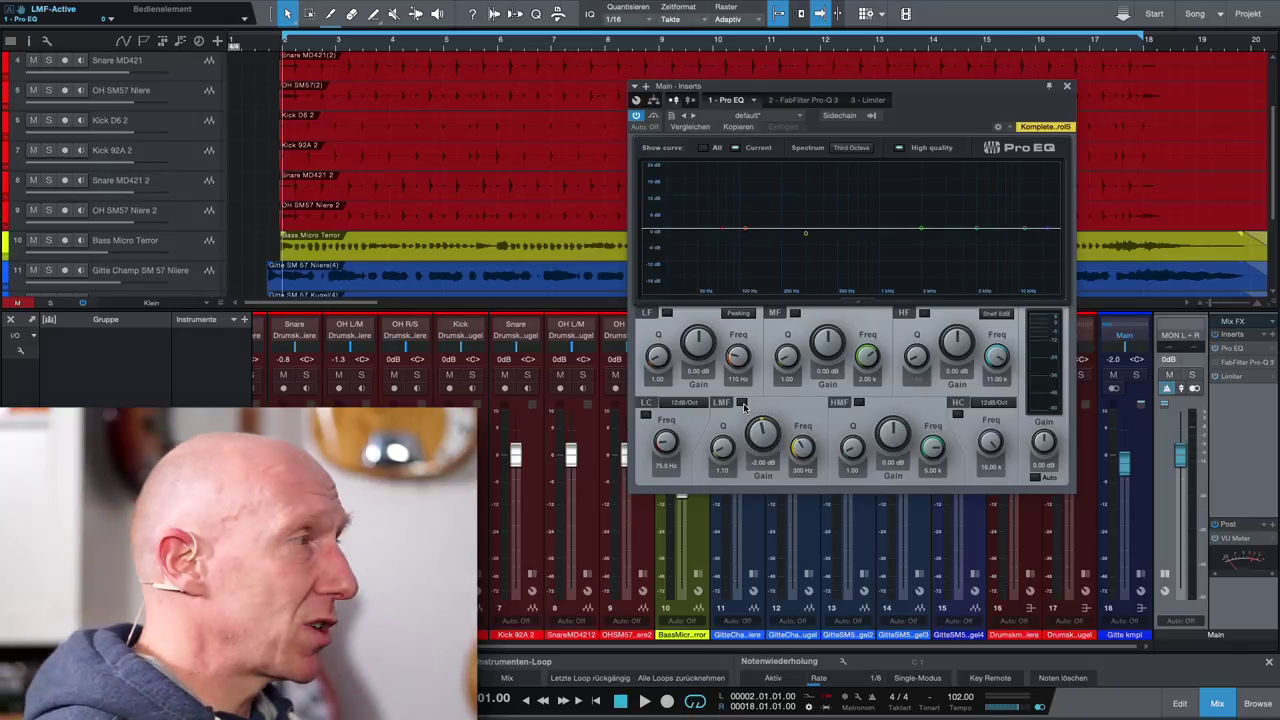
key(space)
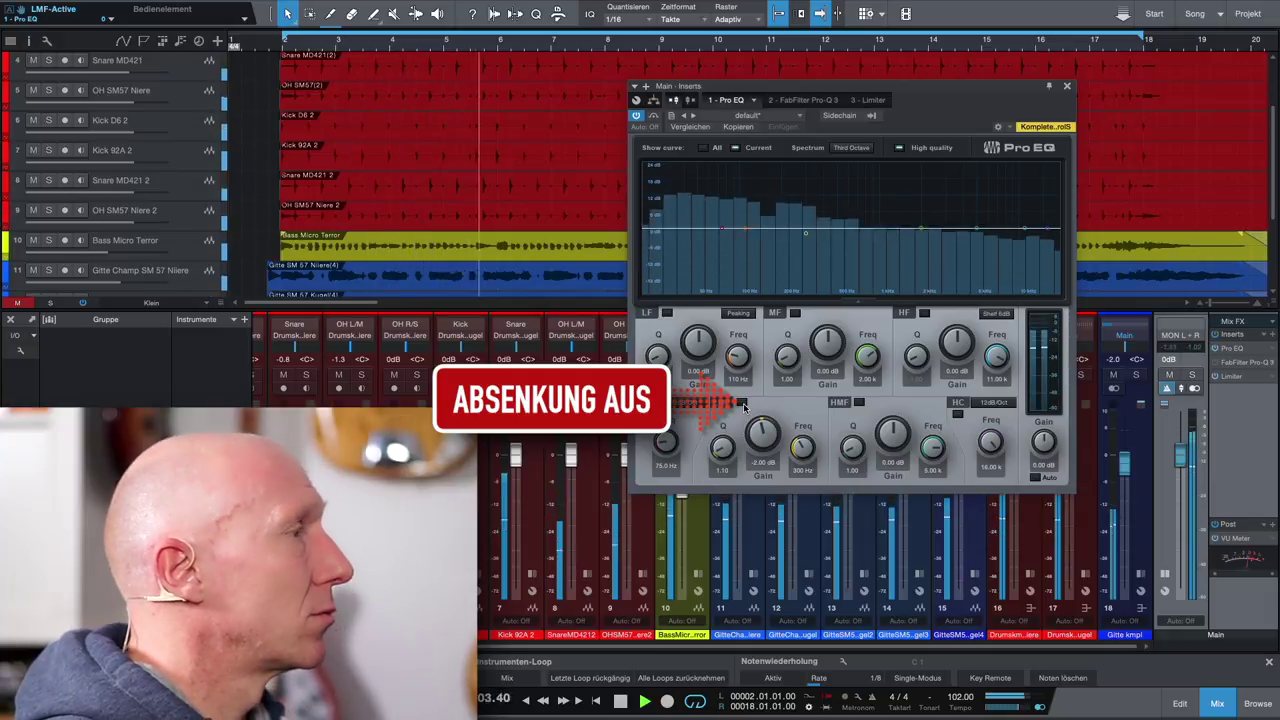
click(743, 405)
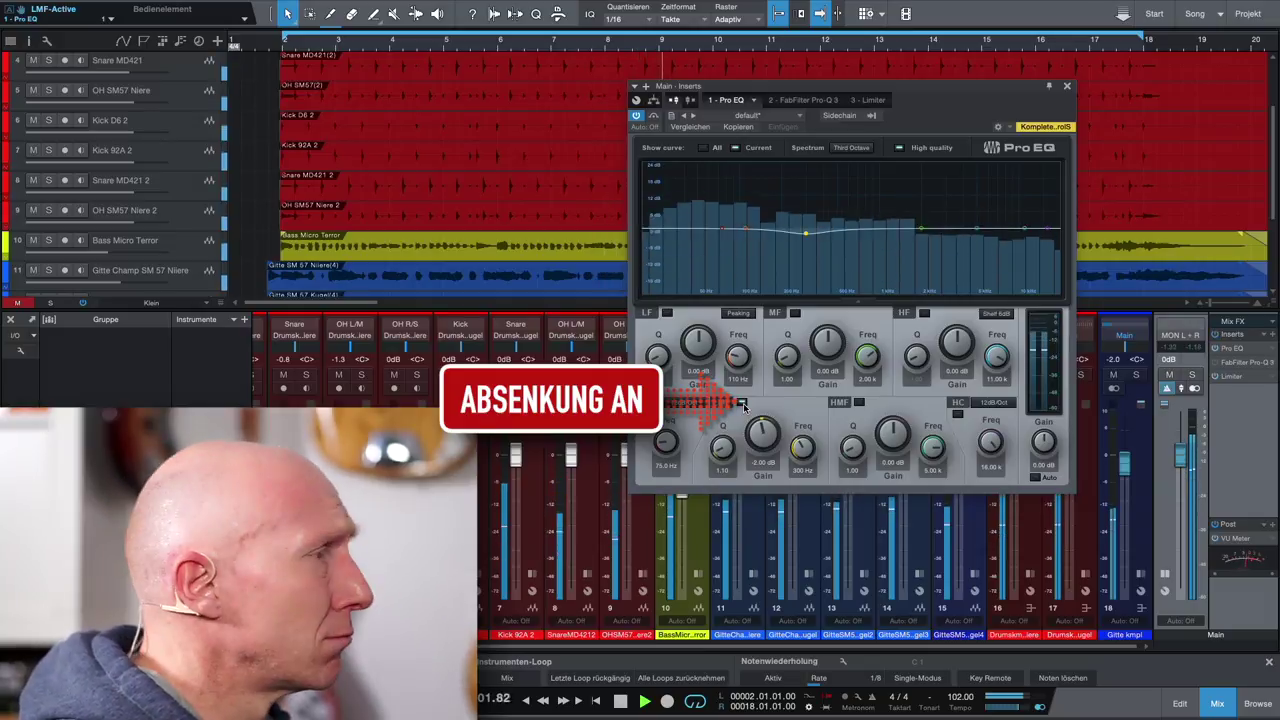
click(743, 403)
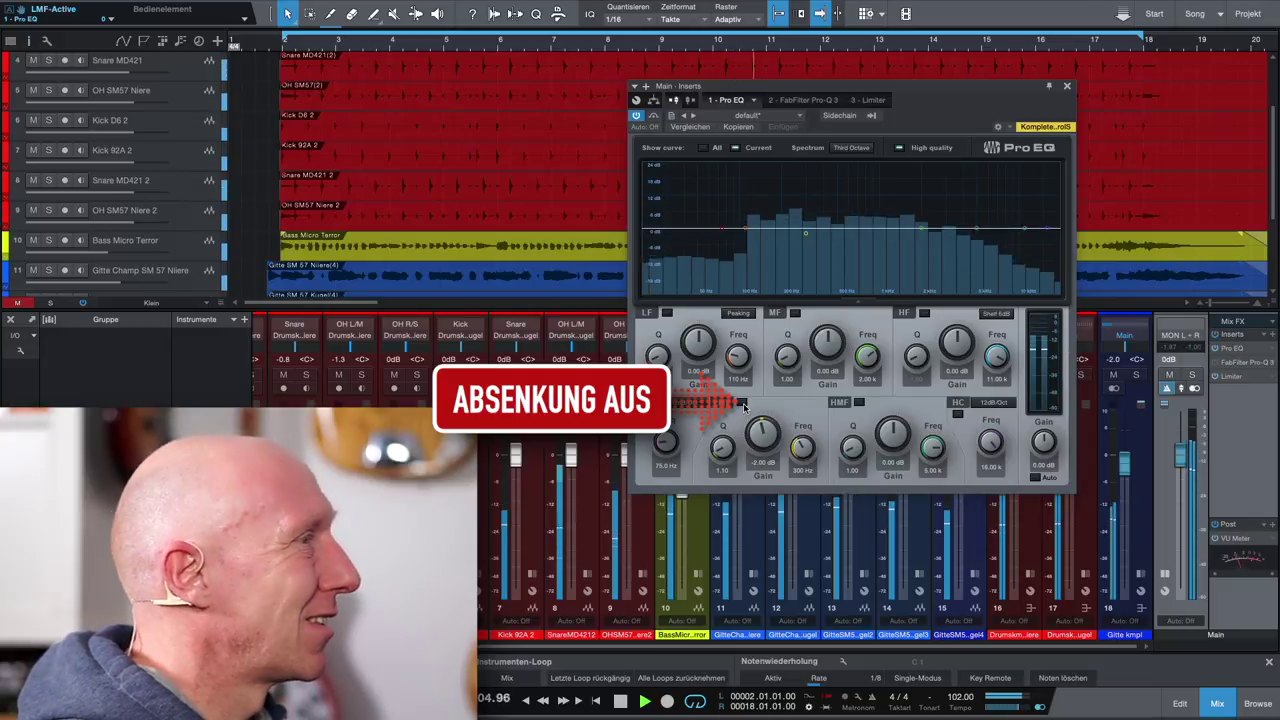
click(743, 403)
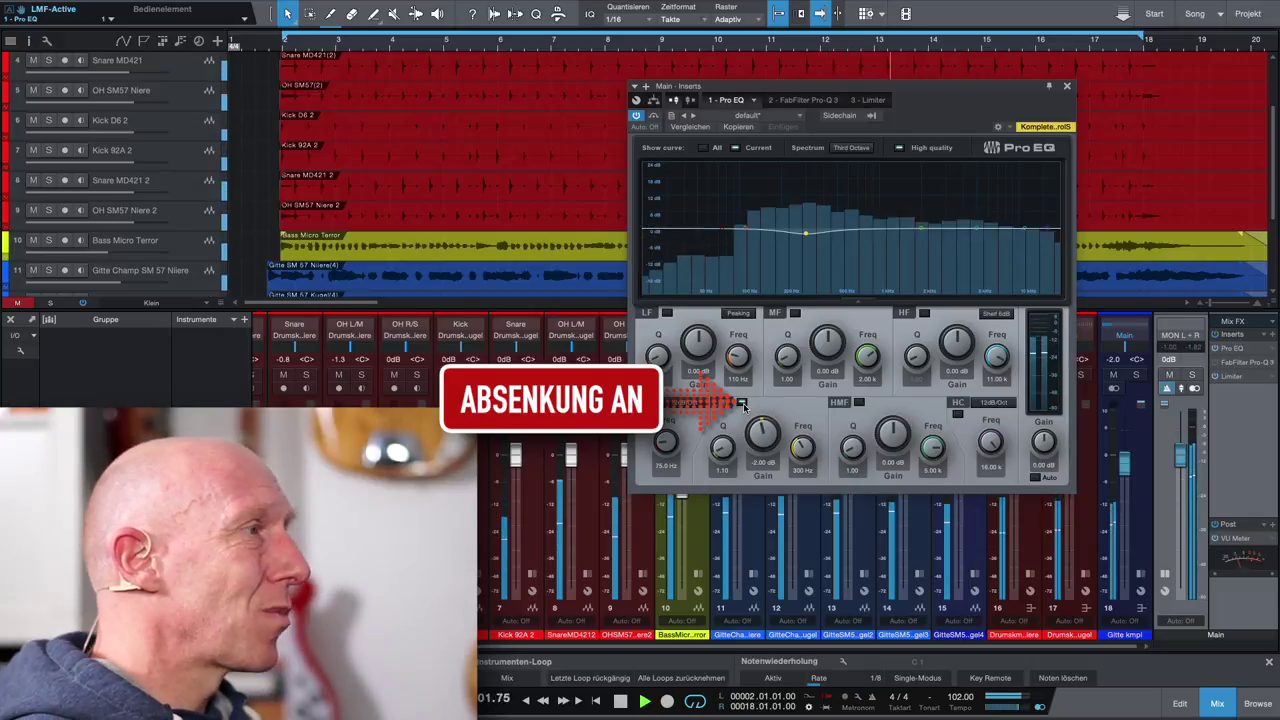
key(space)
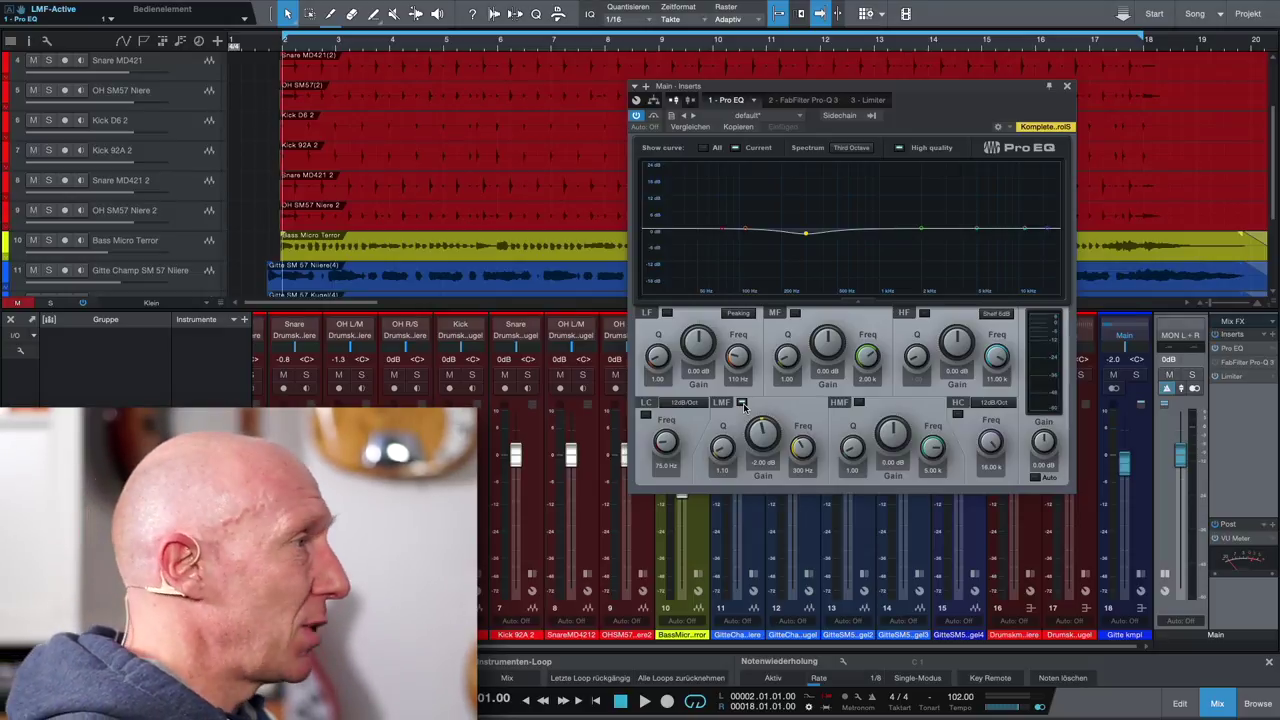
Step: Boost the Pro EQ's LMF band at 300 Hz to about 12.6 dB during playback to hear that range exaggerated
key(space)
drag(744, 434, 758, 393)
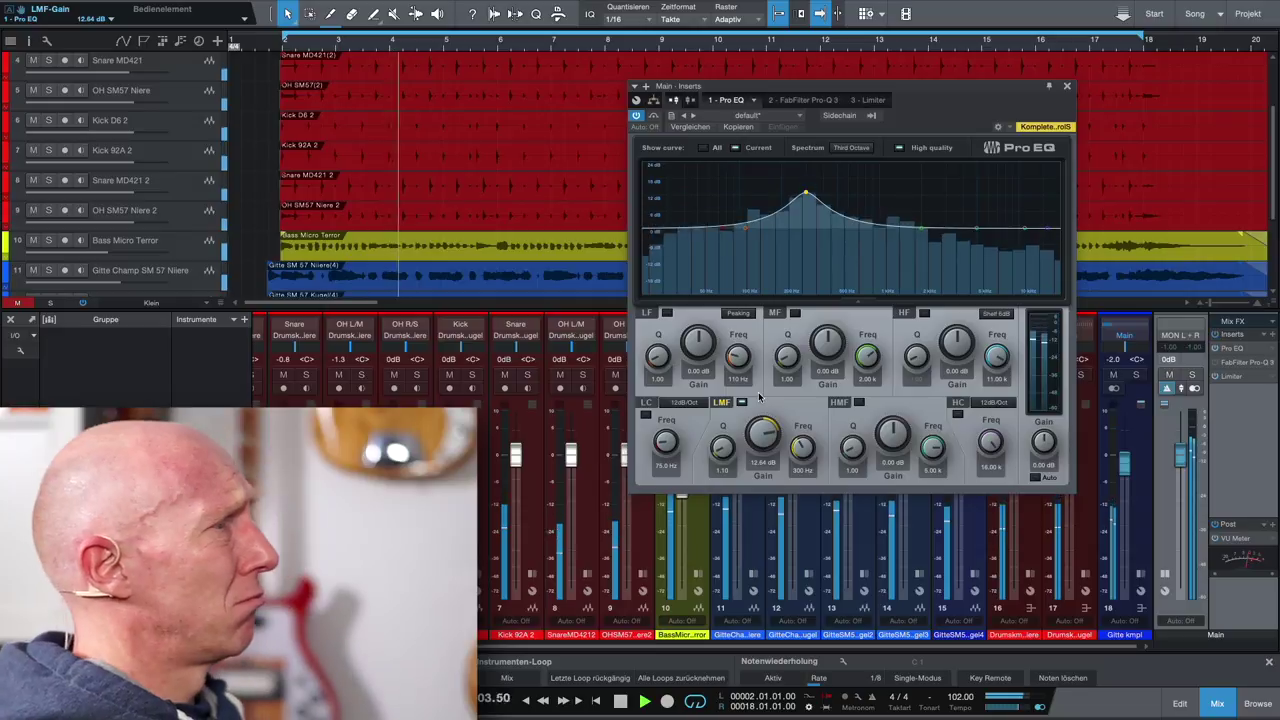
key(space)
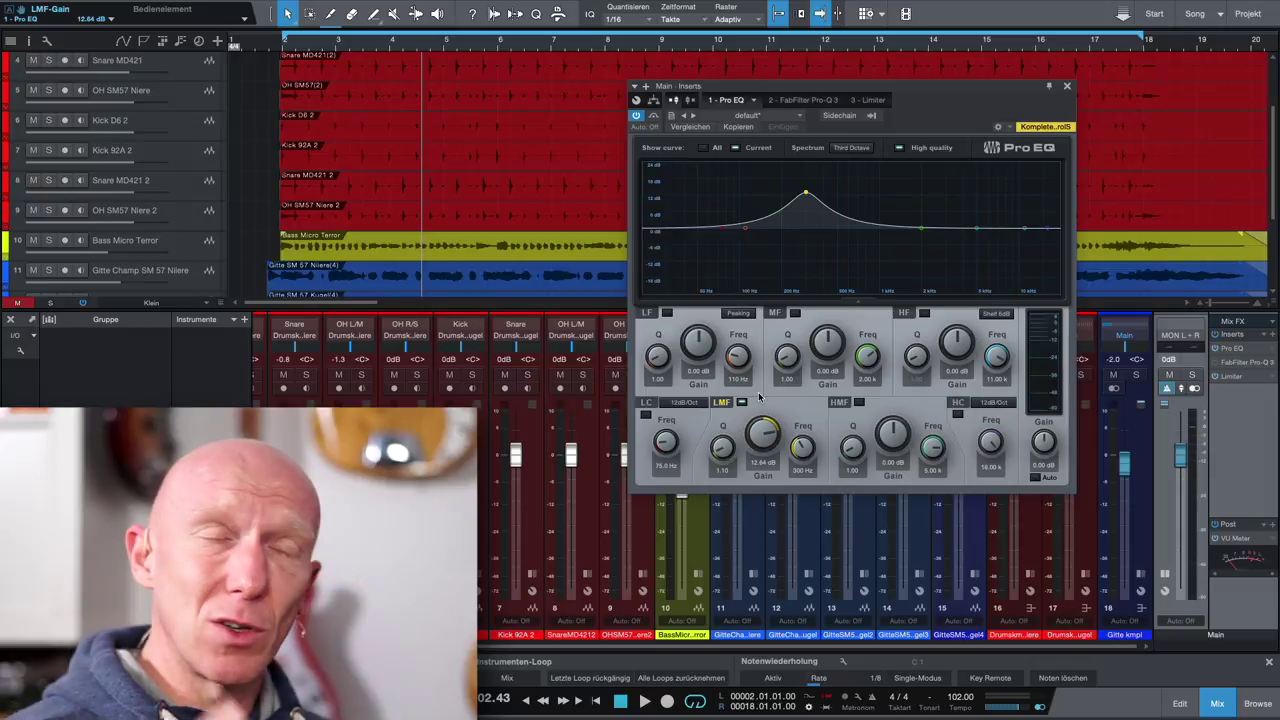
Step: Set the Pro EQ's LMF gain to -2 dB and play a short passage to audition the cut
click(760, 465)
text(-2)
key(Return)
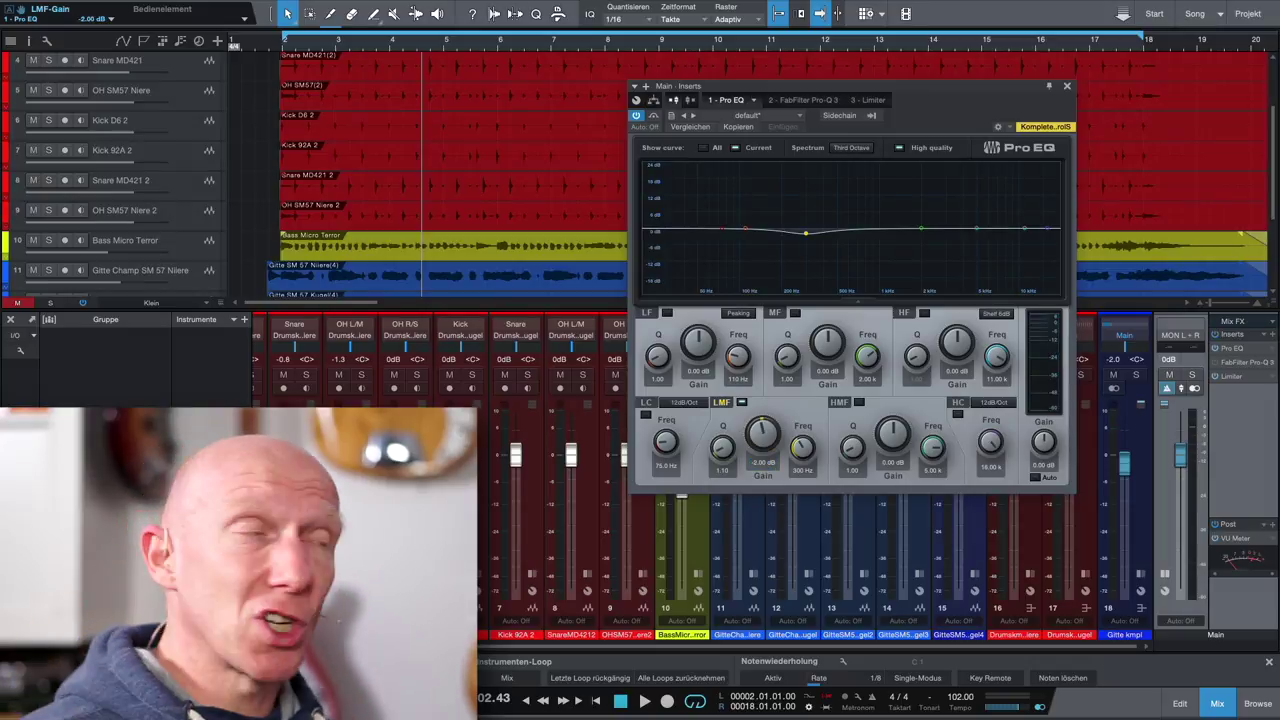
key(space)
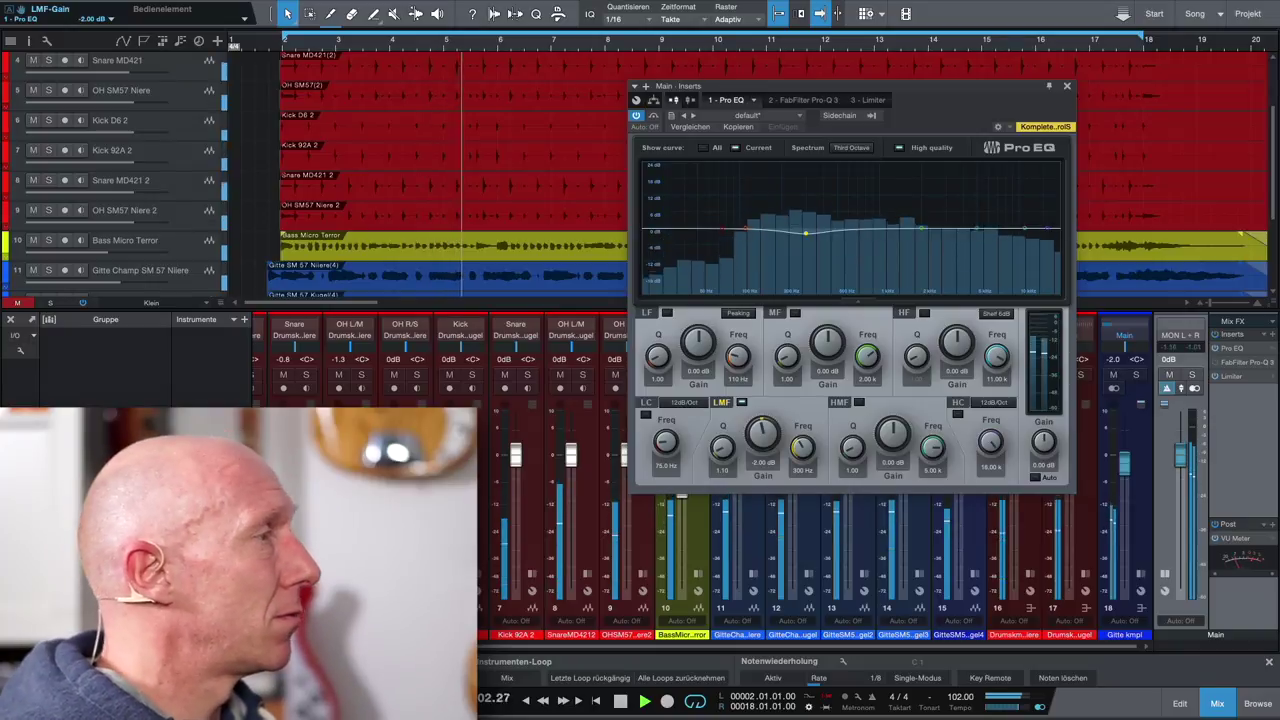
key(space)
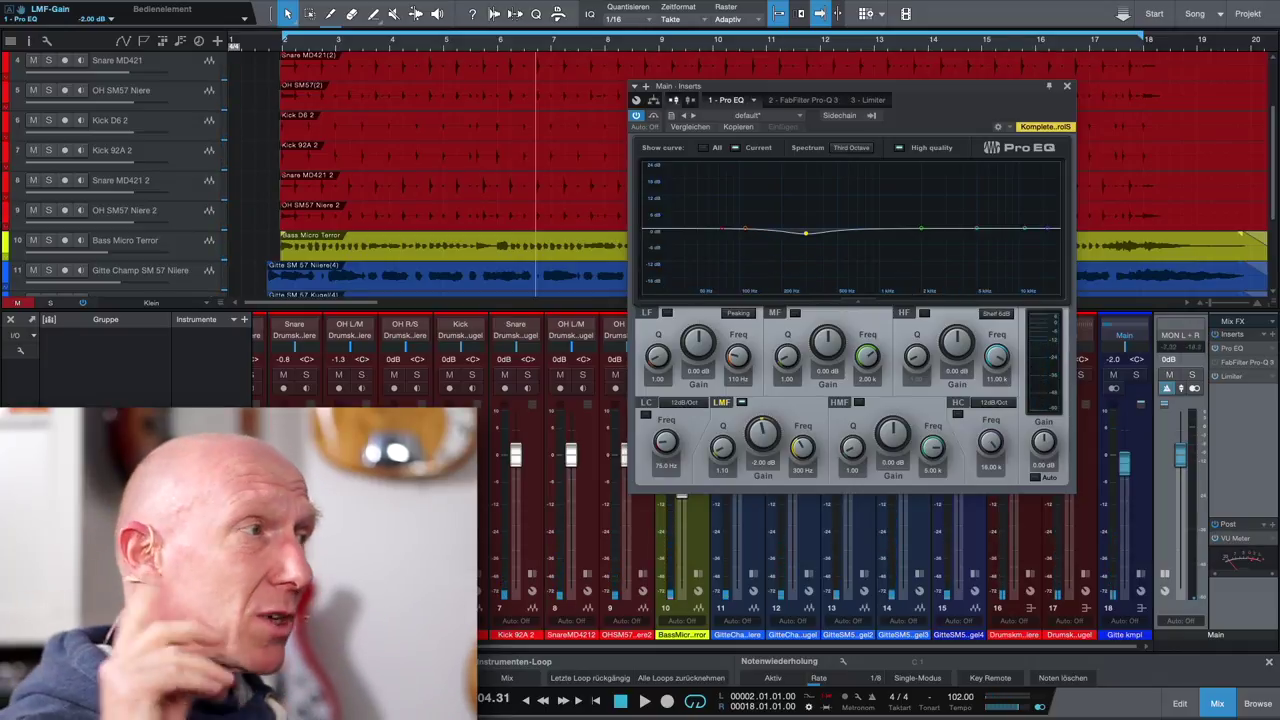
Step: Open the main output's FabFilter Pro-Q 3 and Pro EQ inserts together and arrange their windows side by side
click(1068, 87)
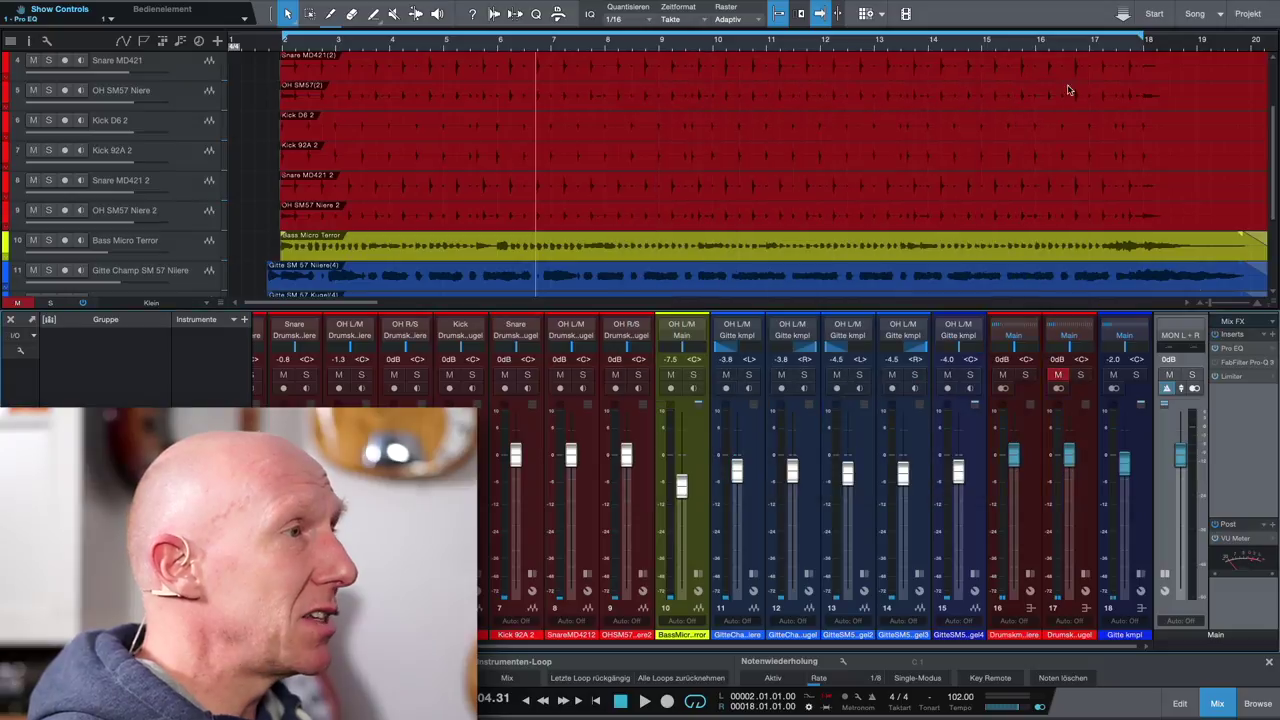
click(1222, 362)
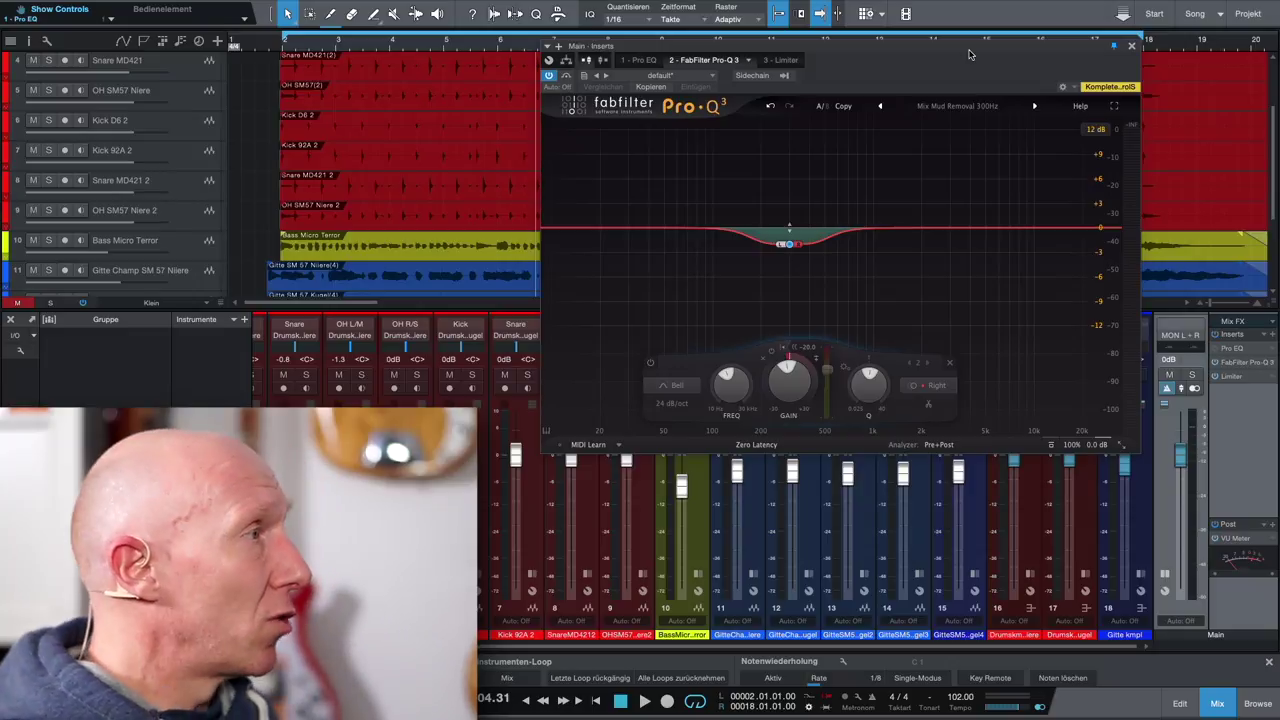
drag(790, 362, 790, 354)
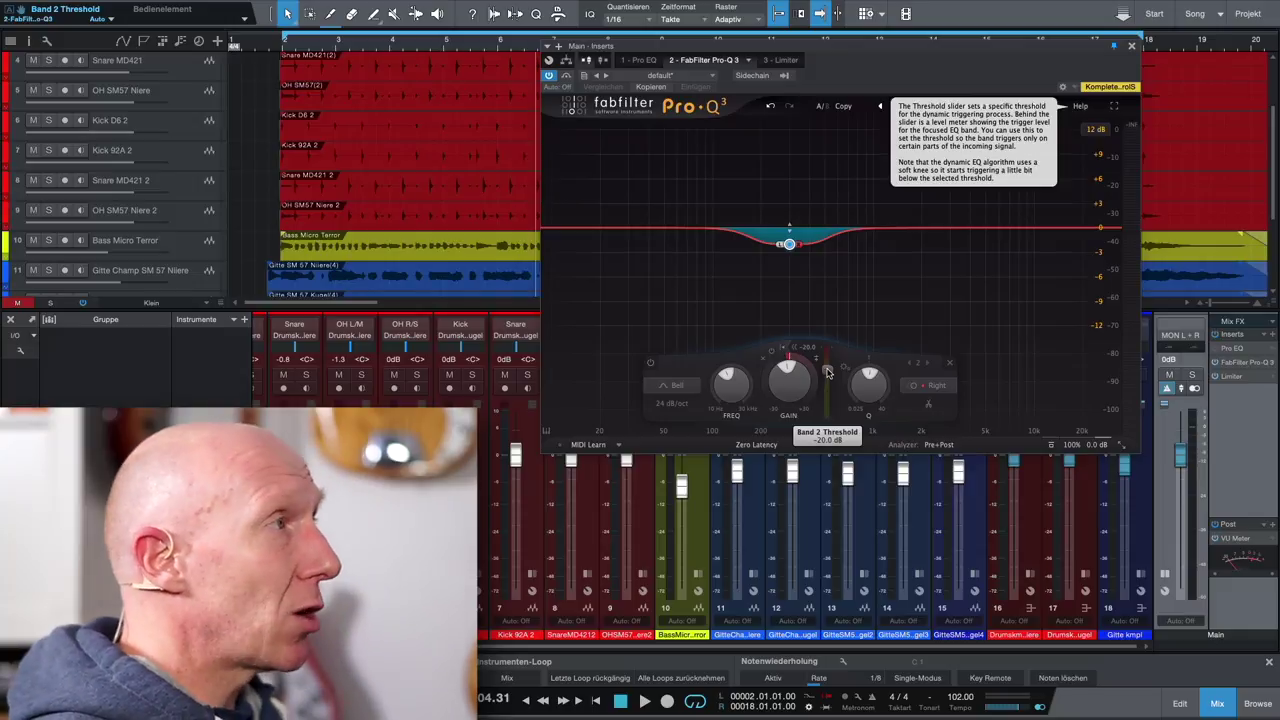
drag(913, 54, 633, 15)
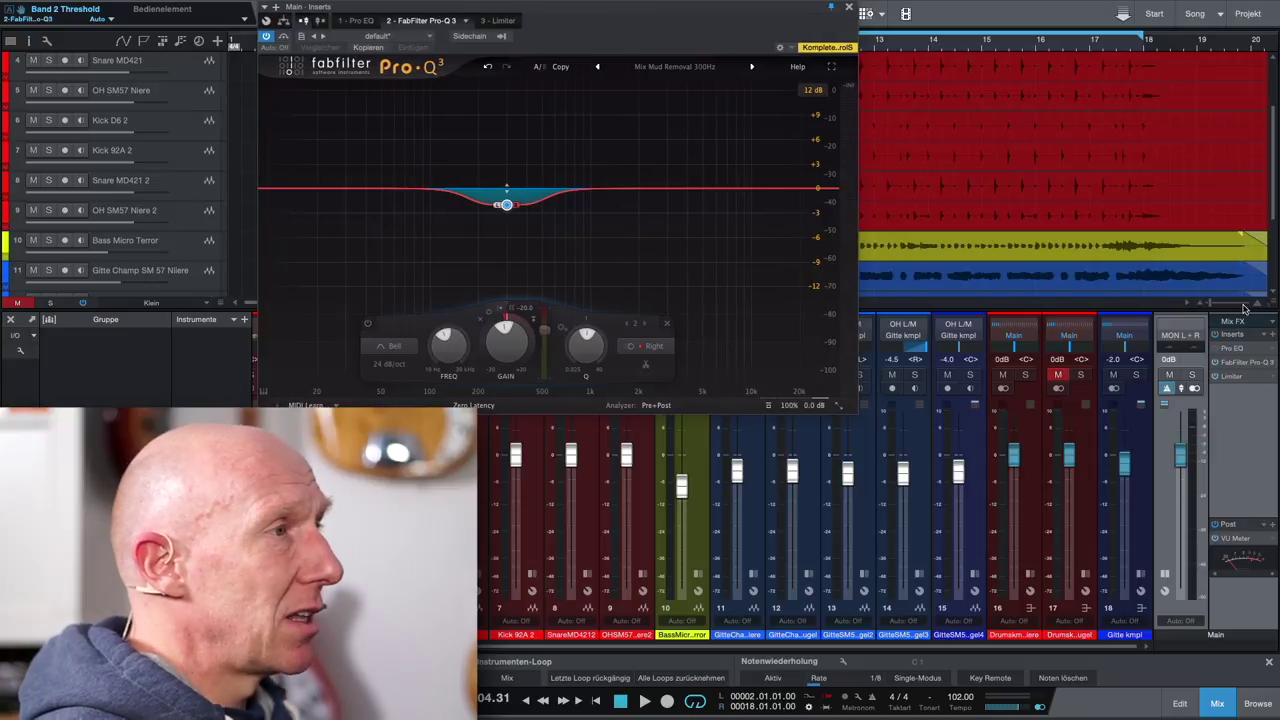
click(1247, 350)
drag(927, 87, 1007, 9)
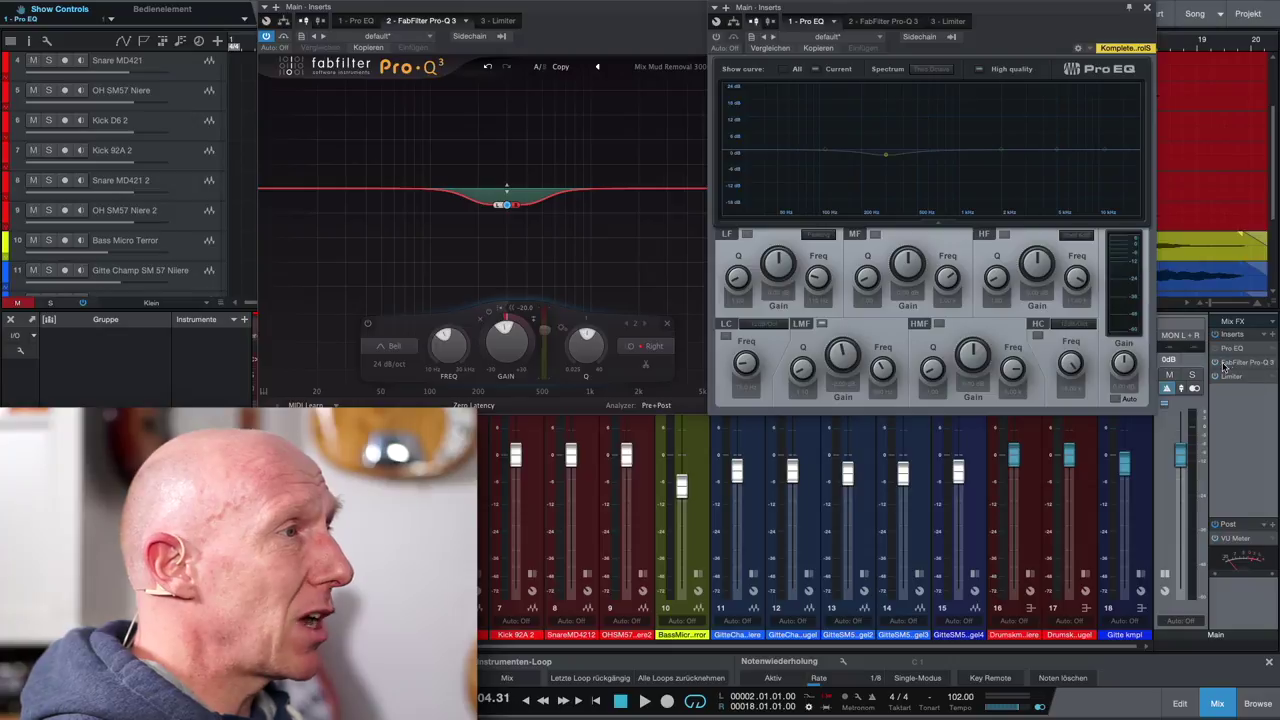
Step: Play the song while alternately activating Pro EQ and FabFilter Pro-Q 3 on the main output to compare static and dynamic 300 Hz cuts
click(1216, 349)
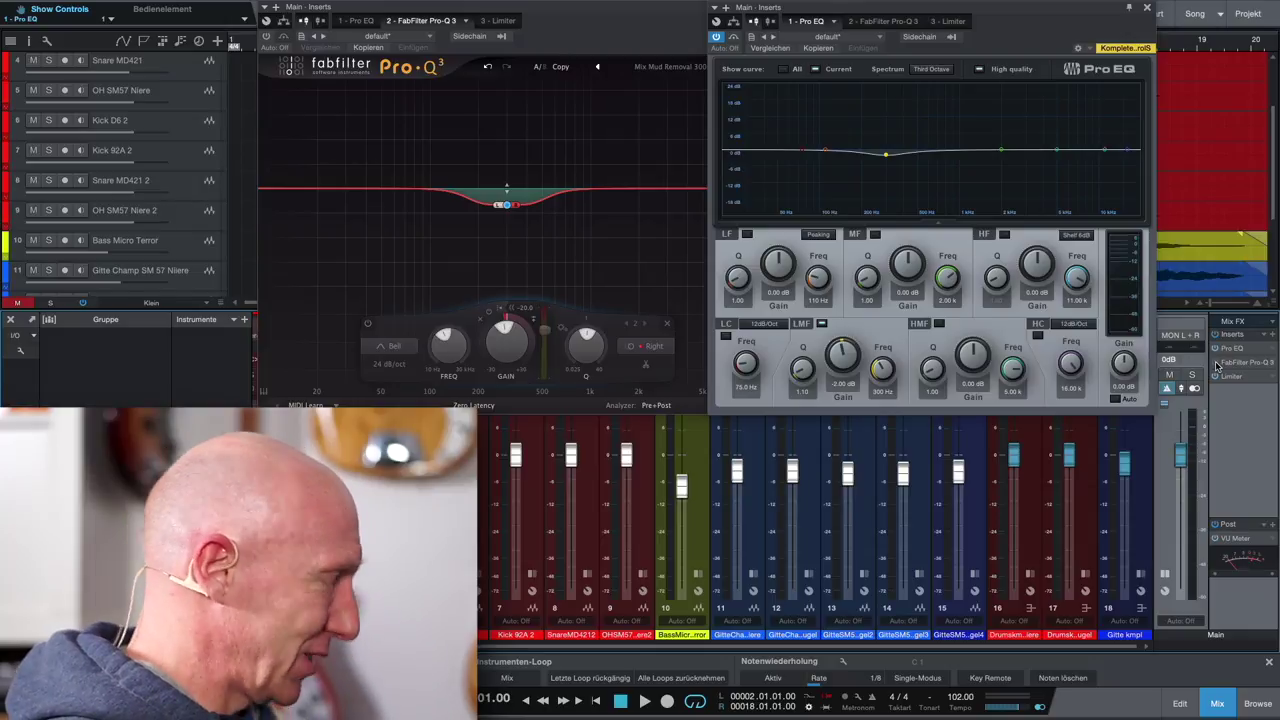
key(space)
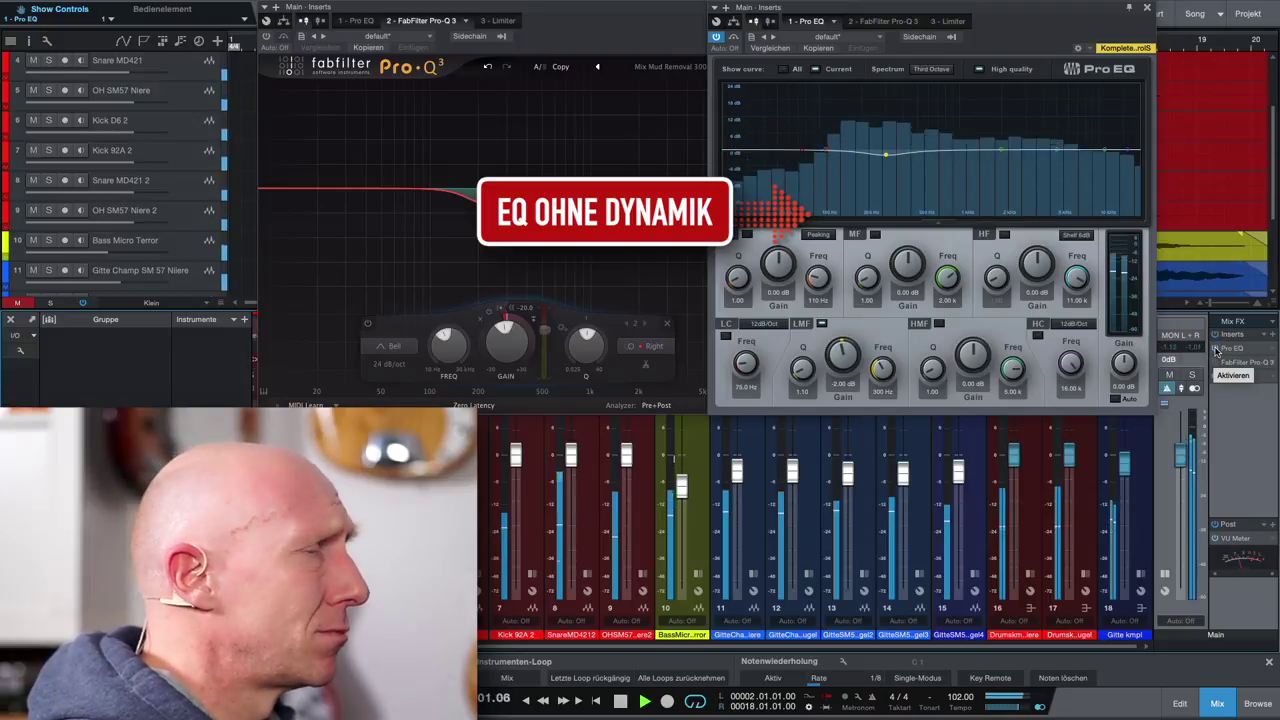
click(1216, 350)
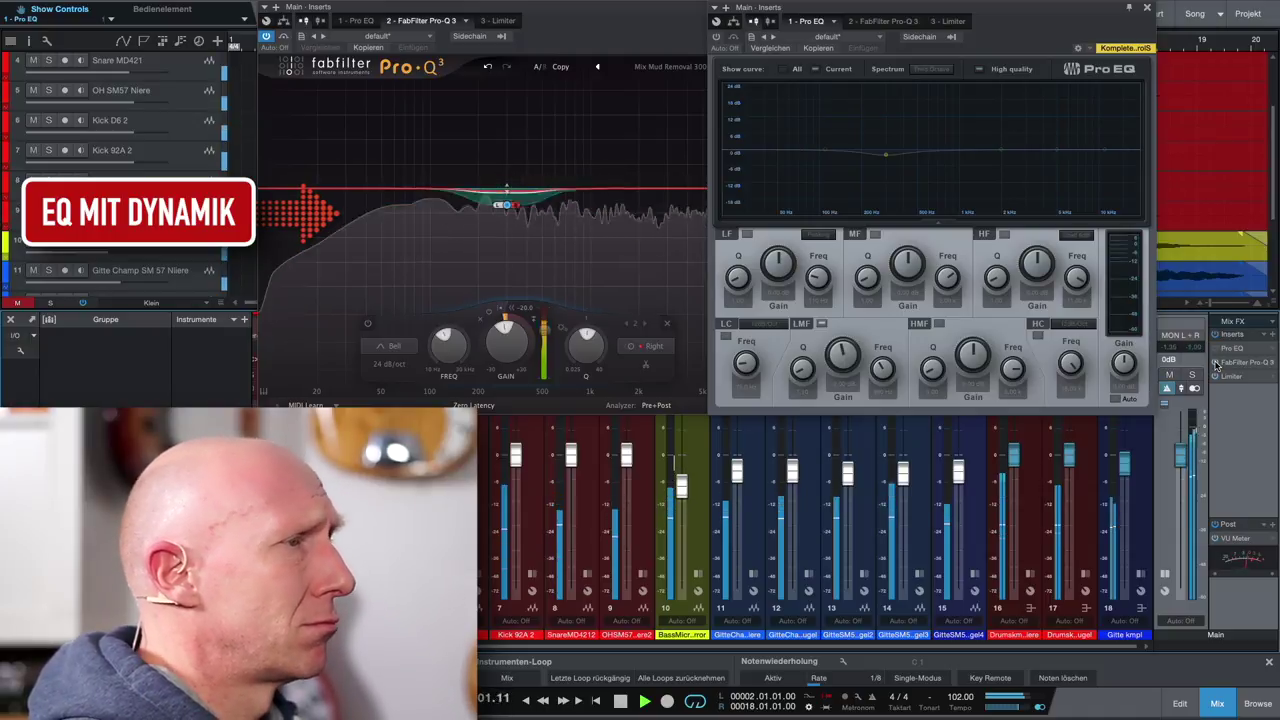
click(1216, 348)
click(1216, 362)
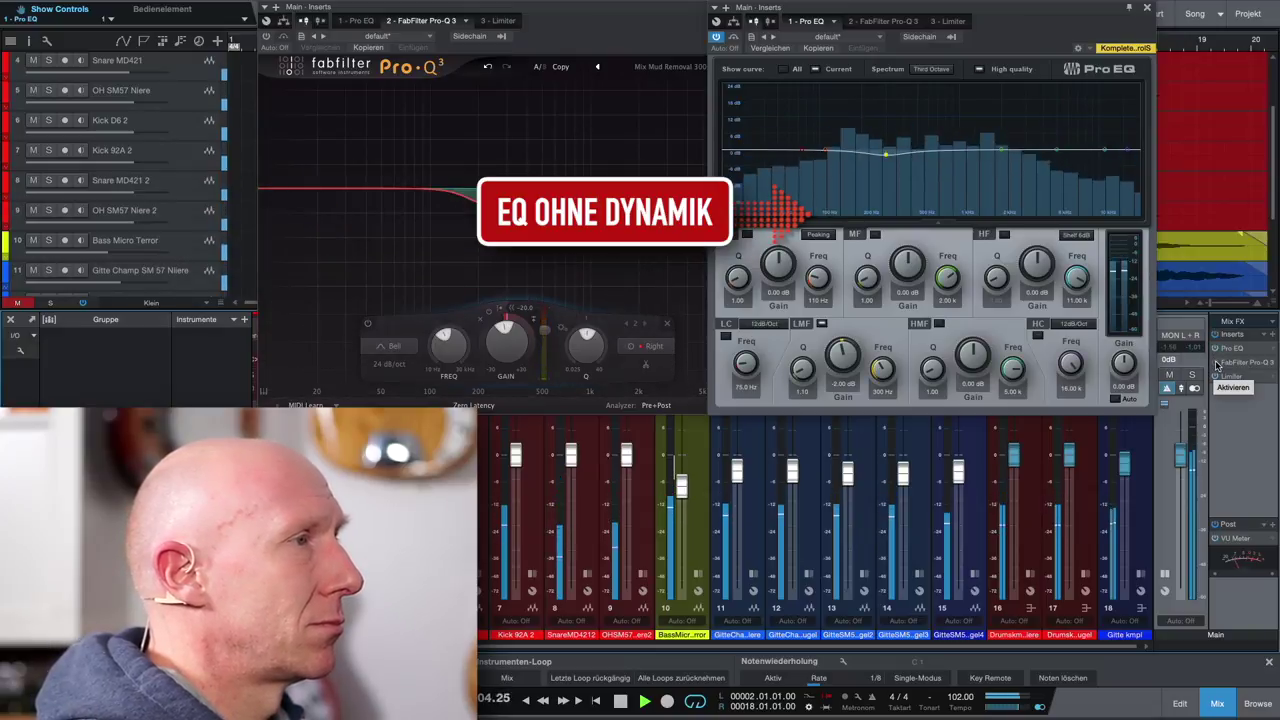
click(1216, 348)
click(1217, 362)
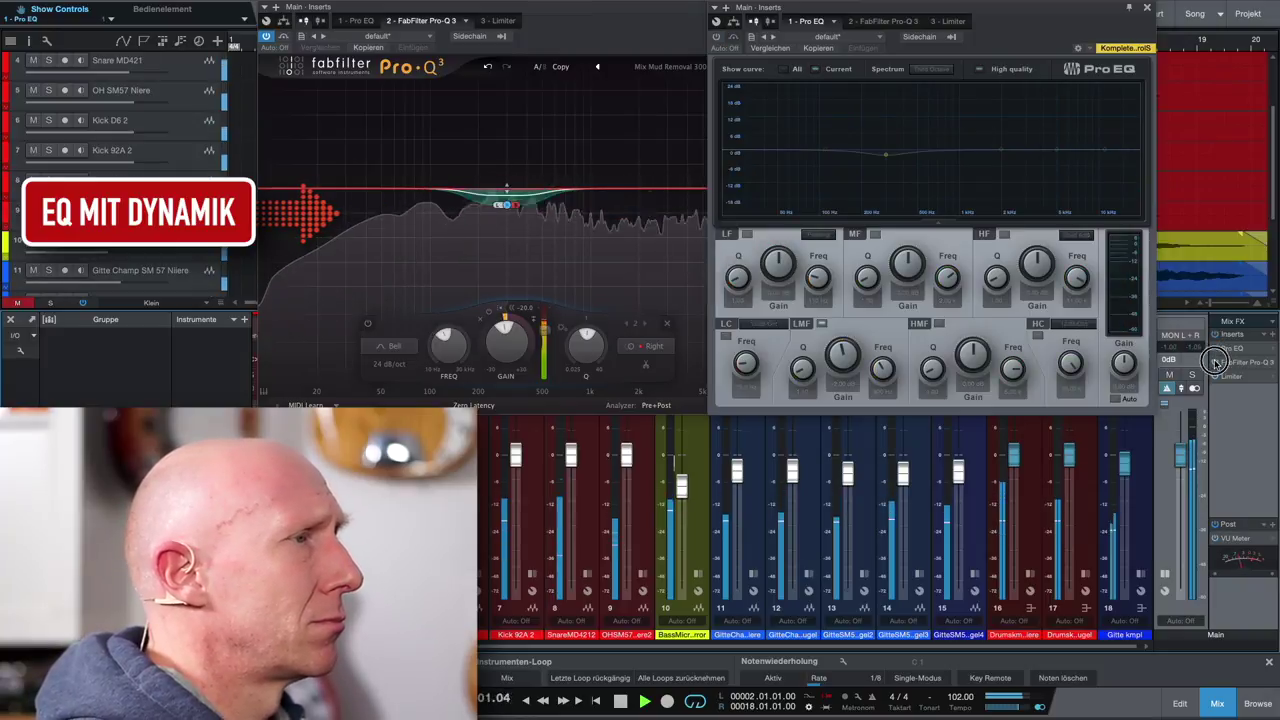
click(1216, 348)
click(1217, 362)
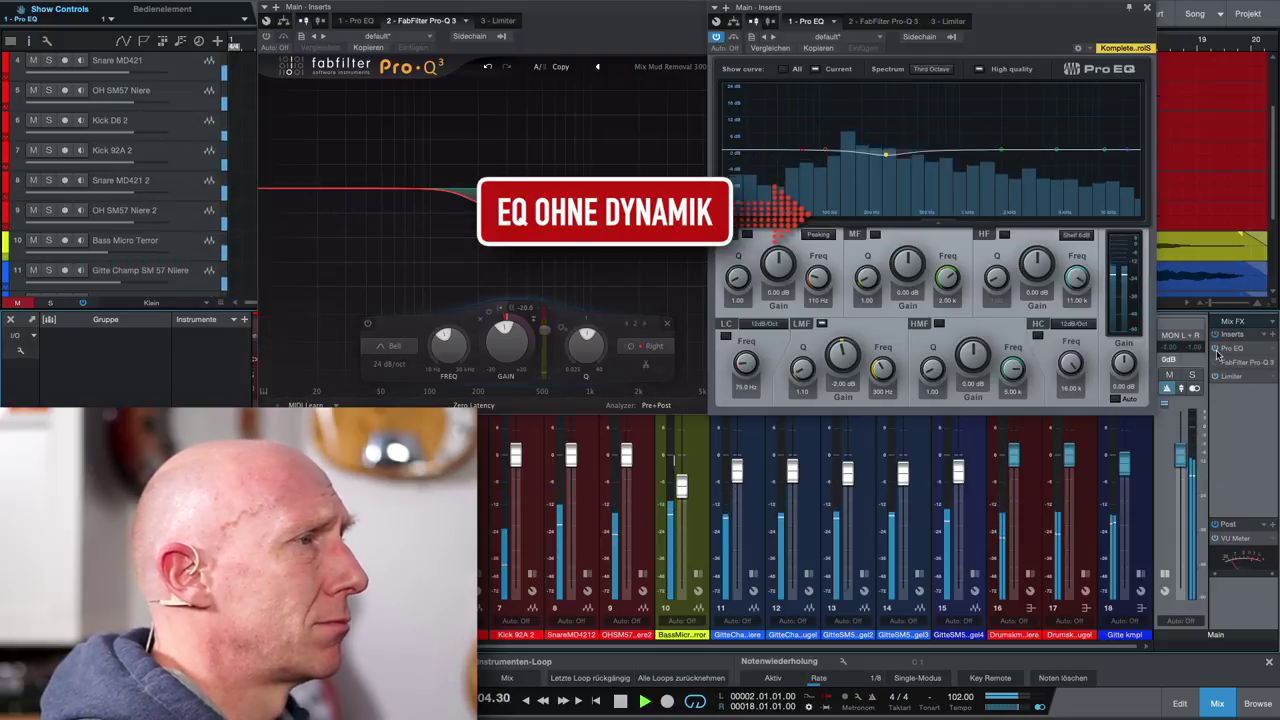
click(1217, 358)
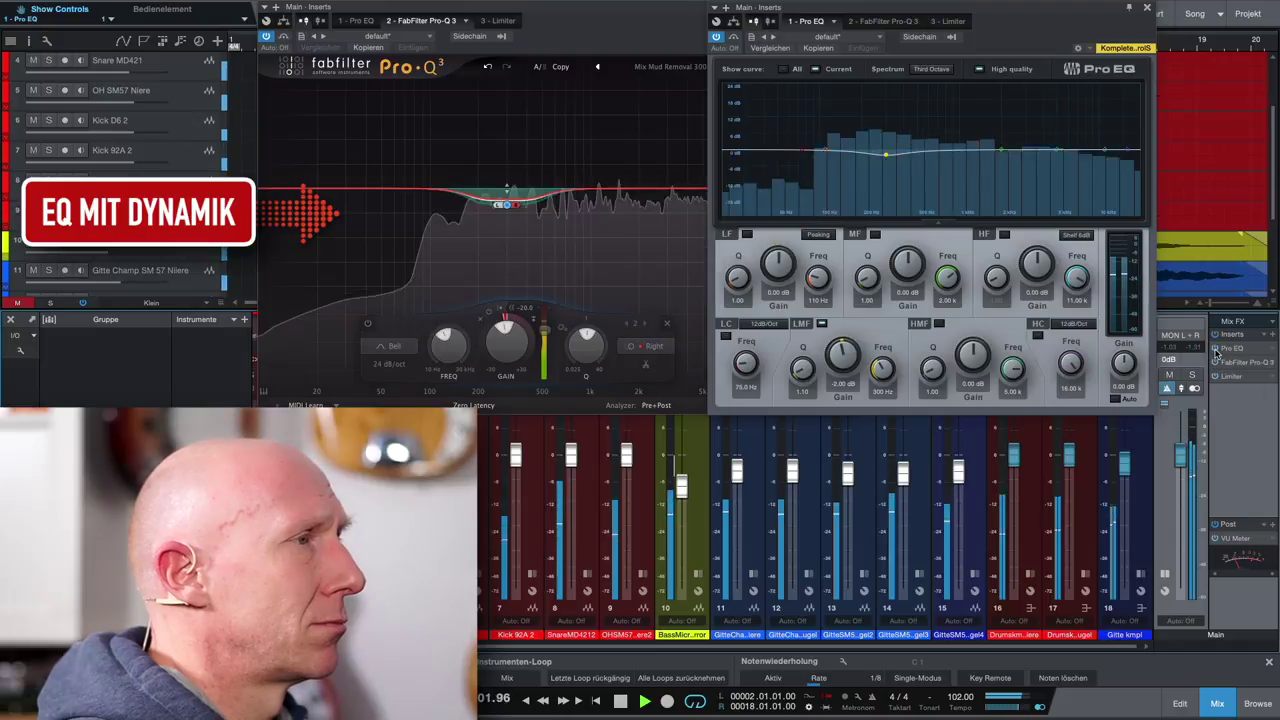
click(1216, 349)
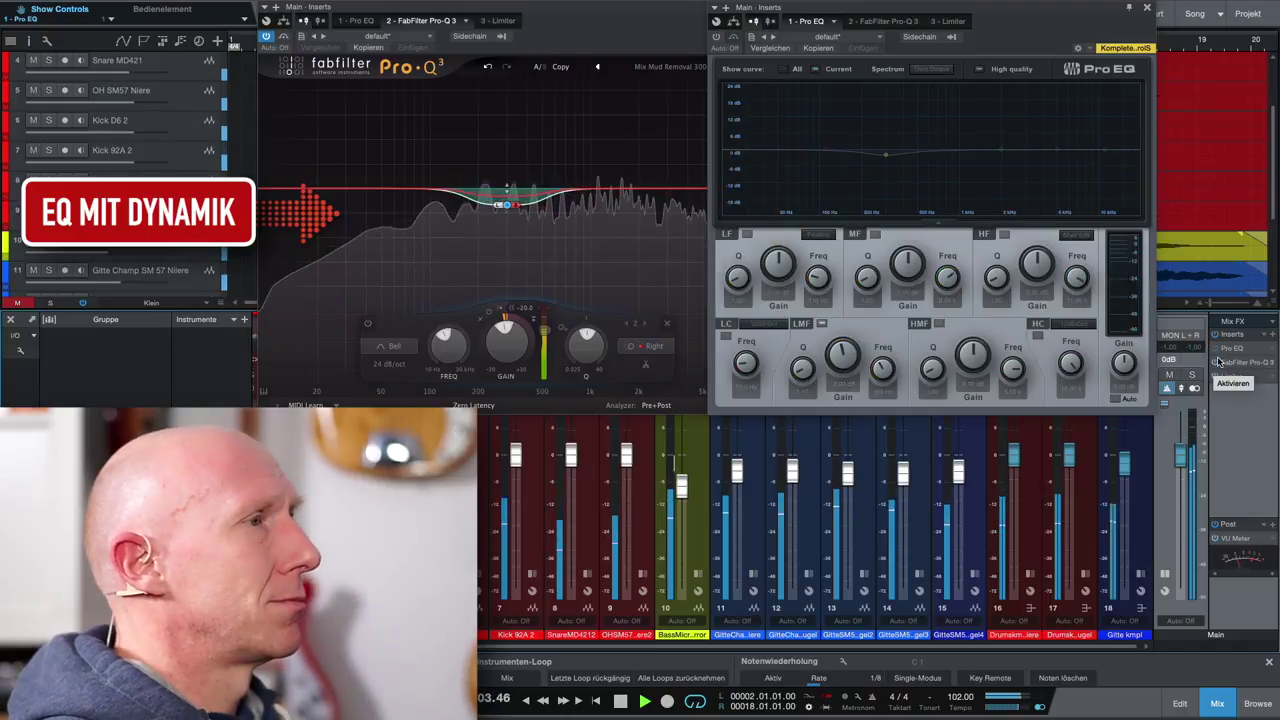